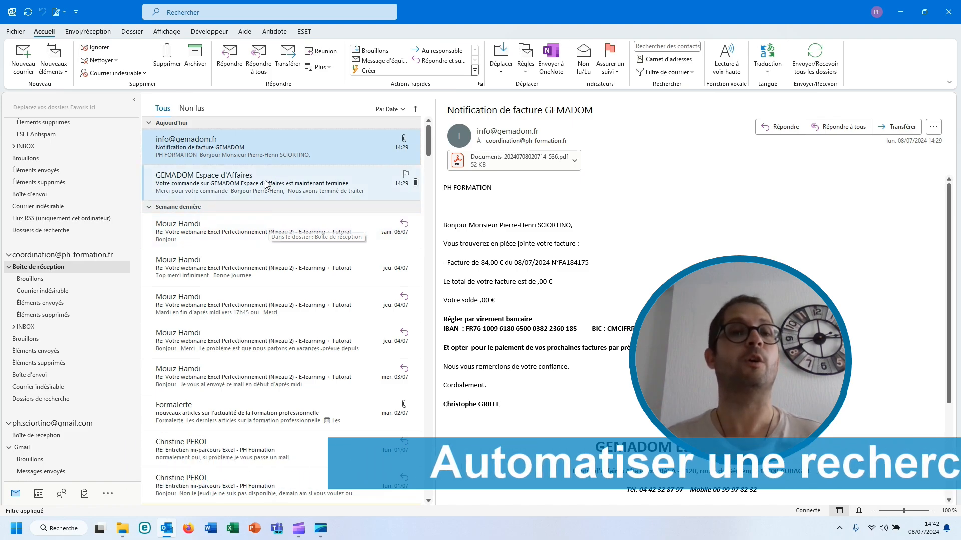
Search the mailbox for 'tarte aux pomme' and check the advanced search options, finding no matches.
left_click(204, 19)
type("tarte au")
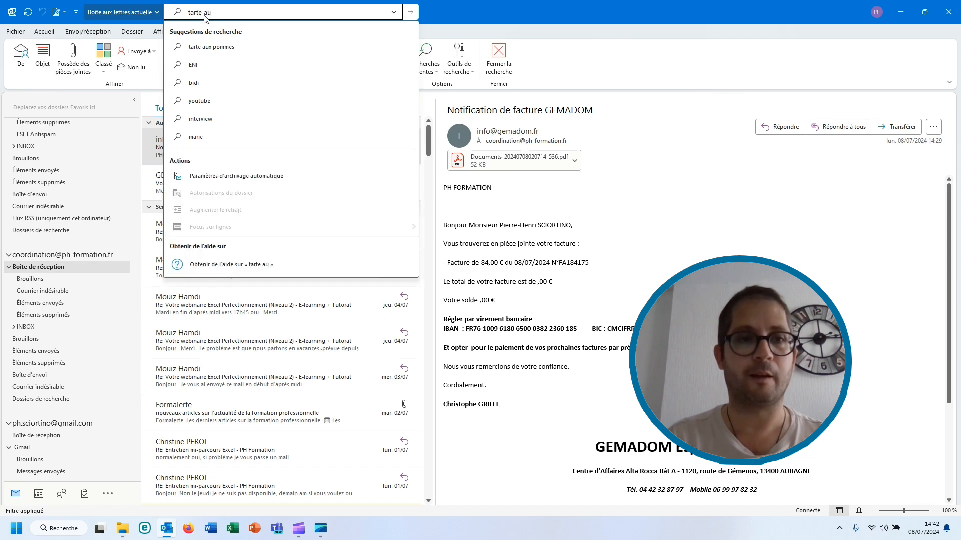
type("x pomme")
key("Return")
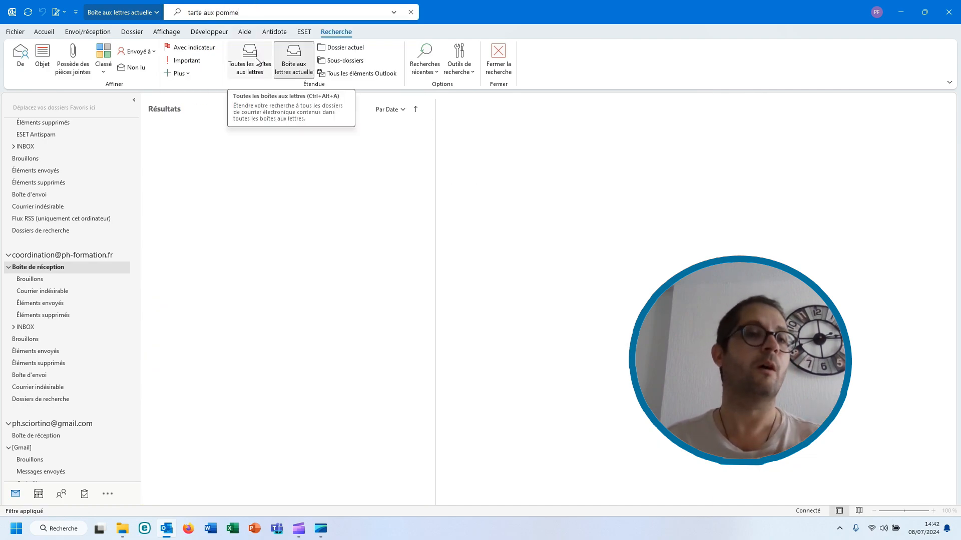
left_click(394, 13)
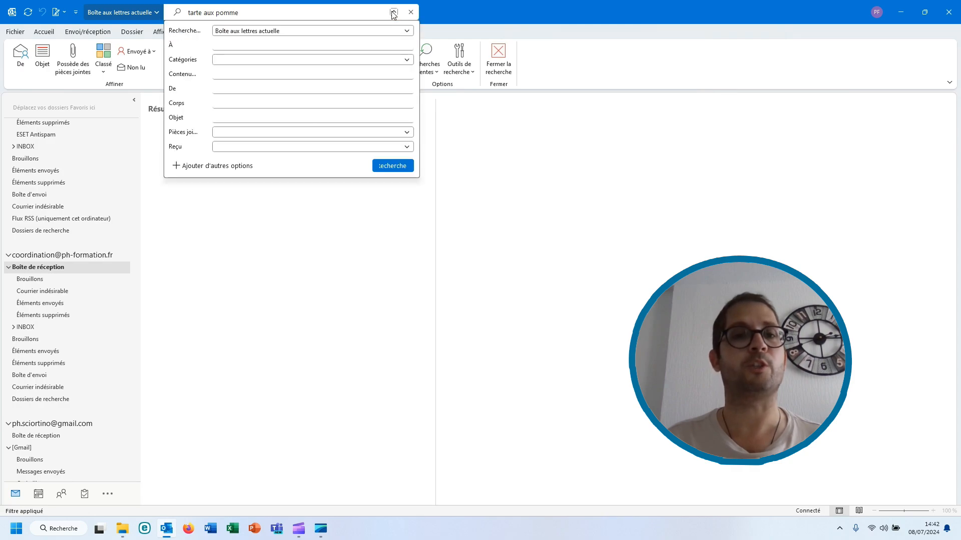
left_click(296, 216)
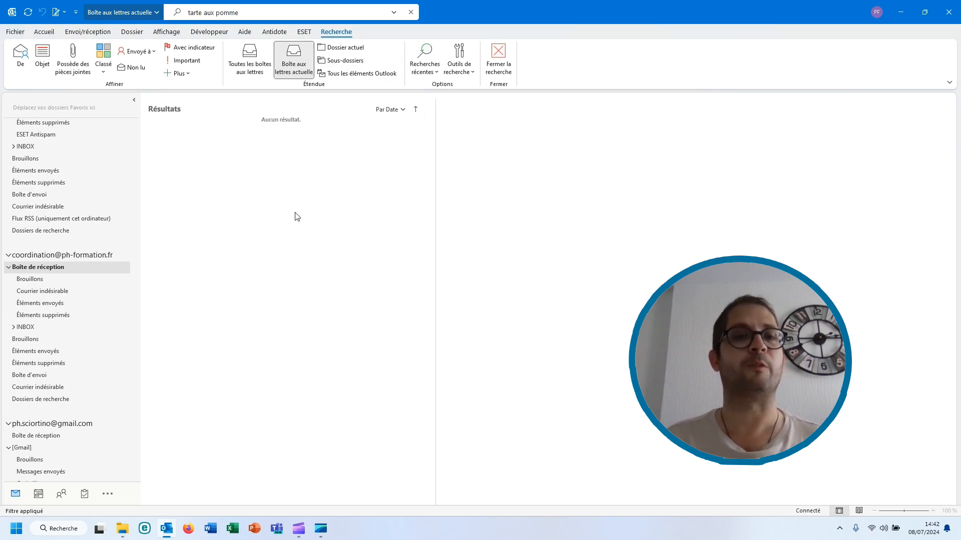
left_click(43, 279)
Go back to Boîte de réception to leave the empty search results.
left_click(49, 270)
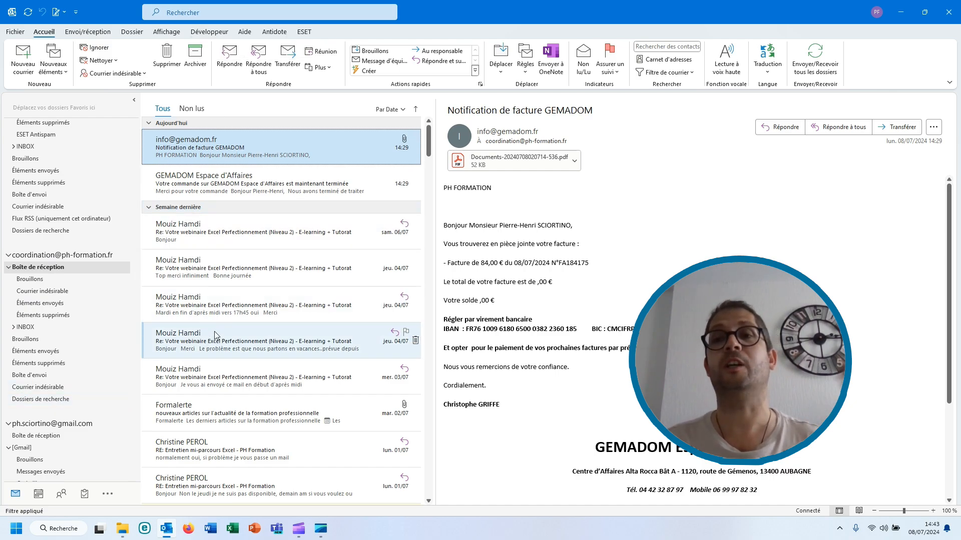
From the Dossier tab, start a search folder using 'Créer un dossier de recherche personnalisé'.
left_click(132, 32)
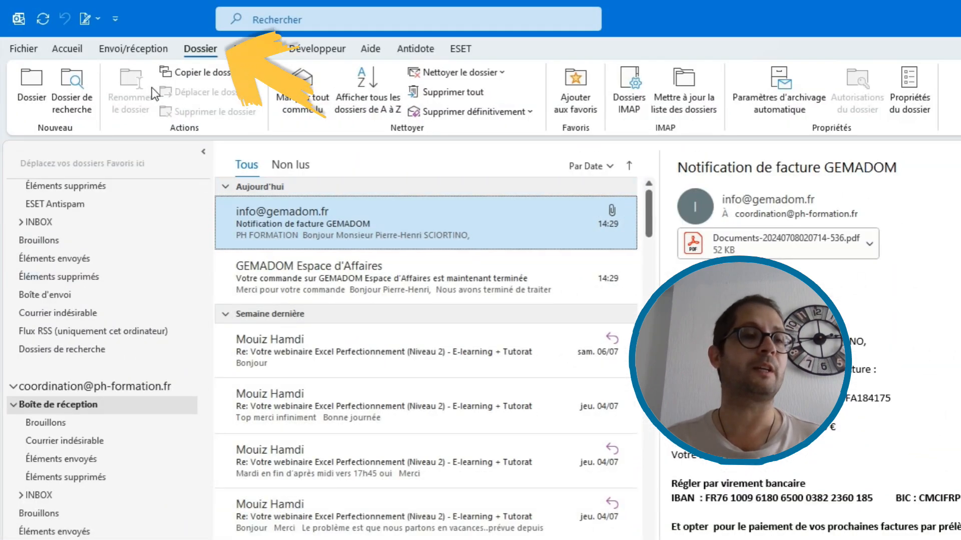
left_click(74, 94)
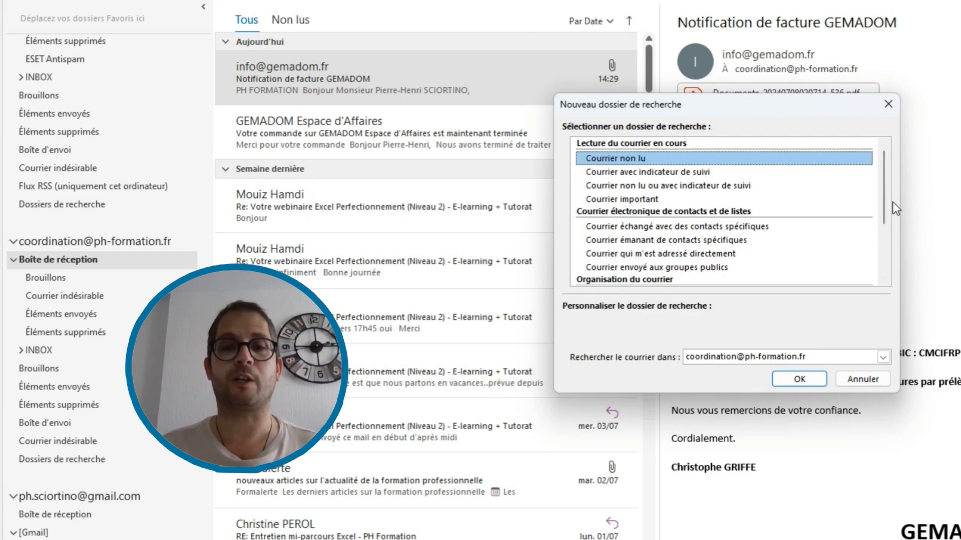
scroll(884, 208, "down", 1)
left_click(736, 201)
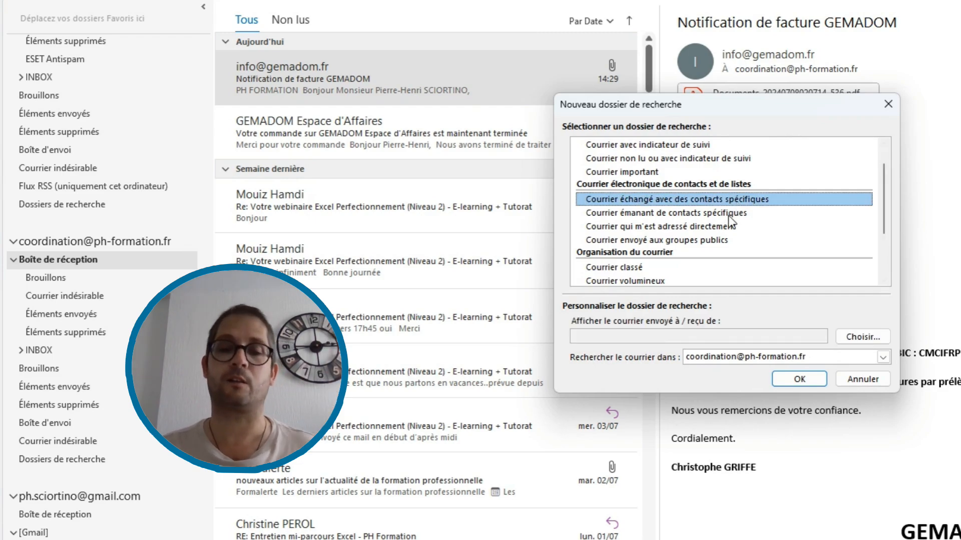
scroll(703, 226, "down", 2)
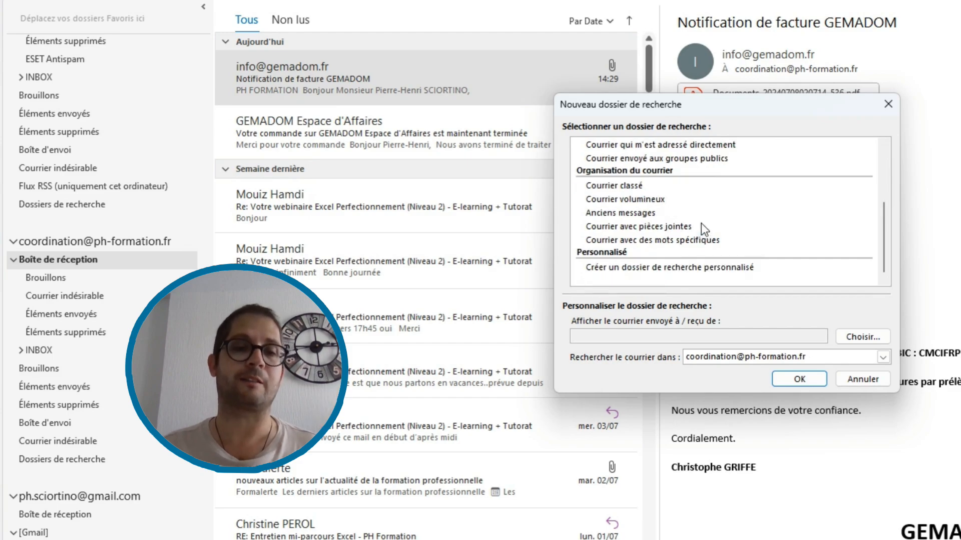
scroll(700, 221, "up", 3)
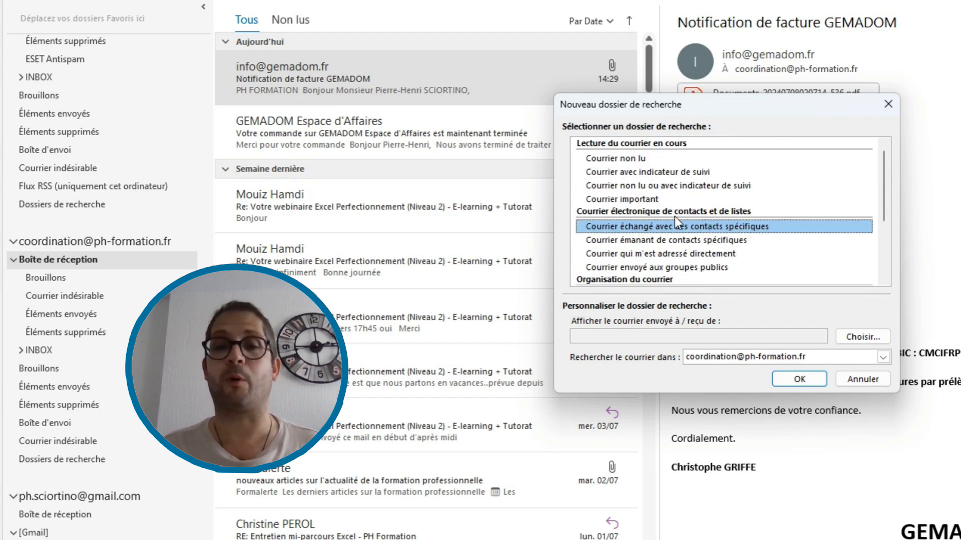
scroll(675, 216, "down", 3)
left_click(664, 269)
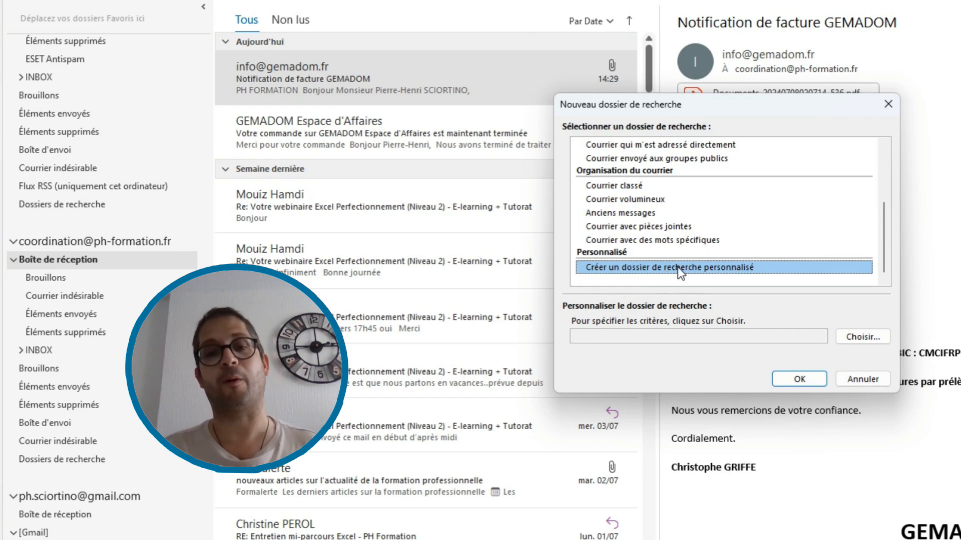
left_click(815, 379)
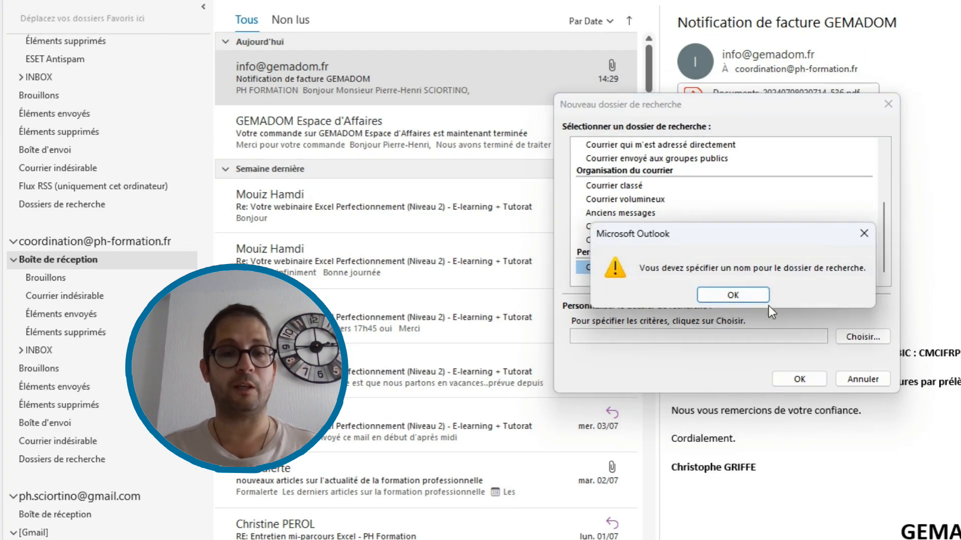
Enter 'Facture' as the search folder name, decline proceeding without criteria, and open Critères.
left_click(741, 287)
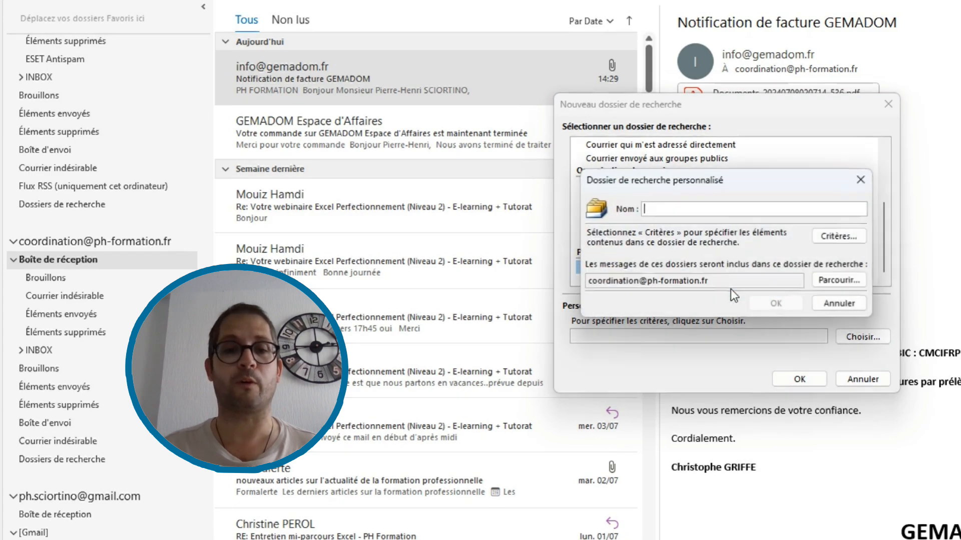
type("Facture")
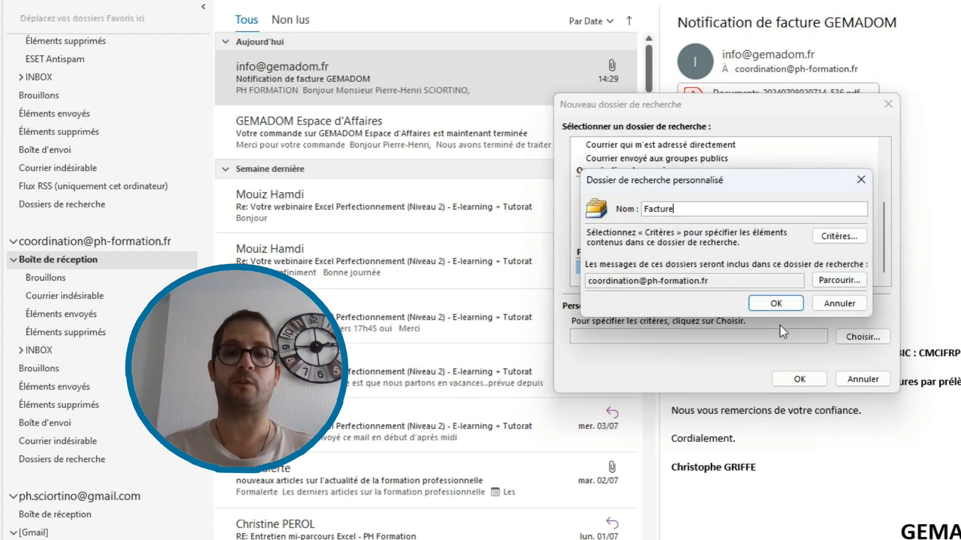
left_click(777, 302)
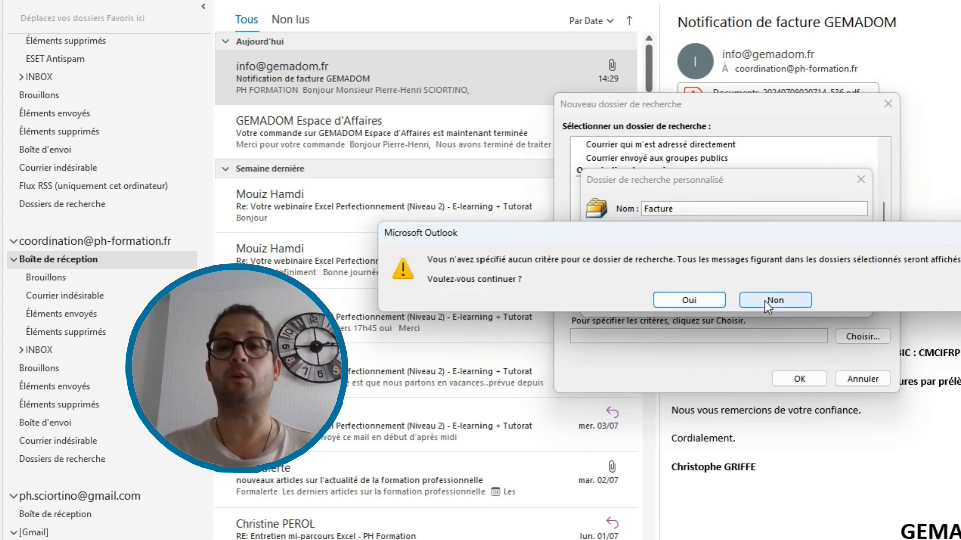
left_click(777, 299)
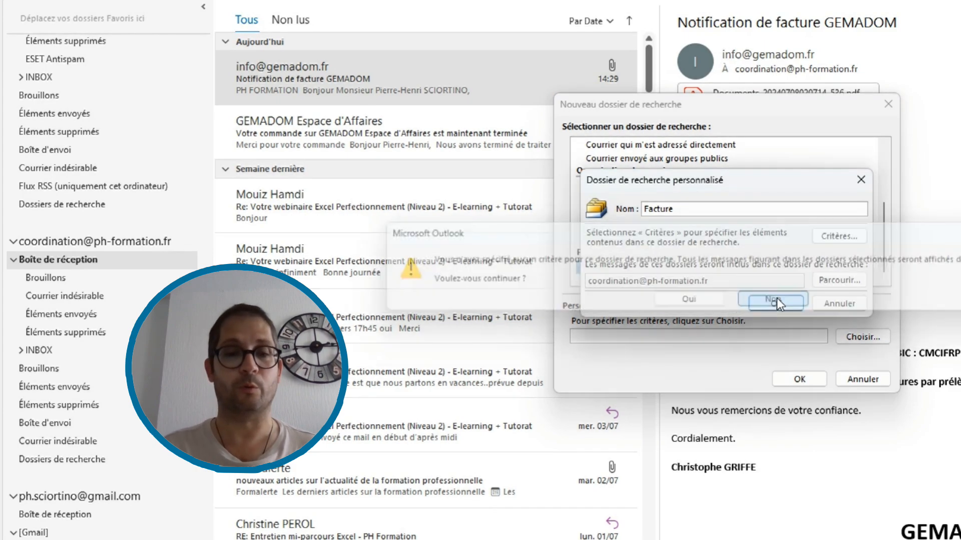
left_click(845, 236)
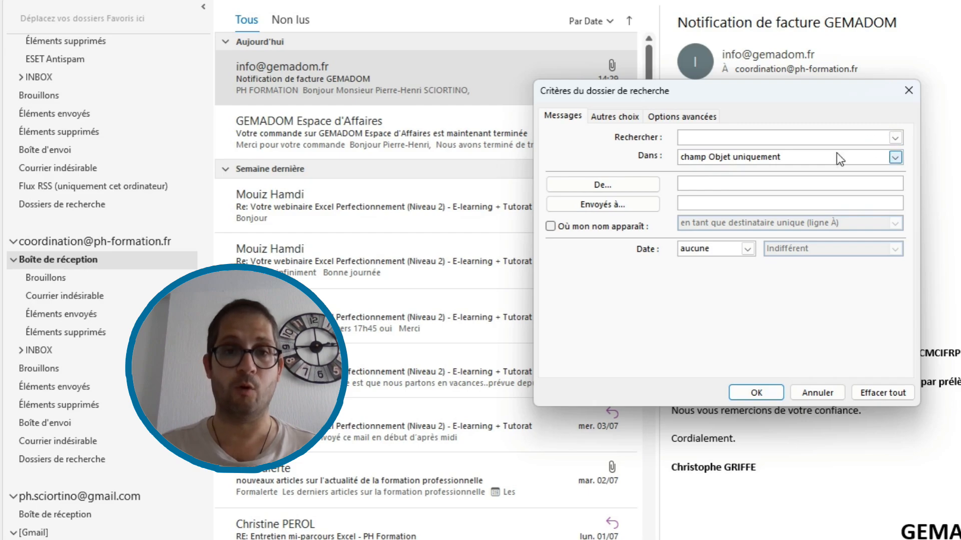
Set the criteria to find 'facture' in 'champ Objet et corps du message'.
left_click(822, 158)
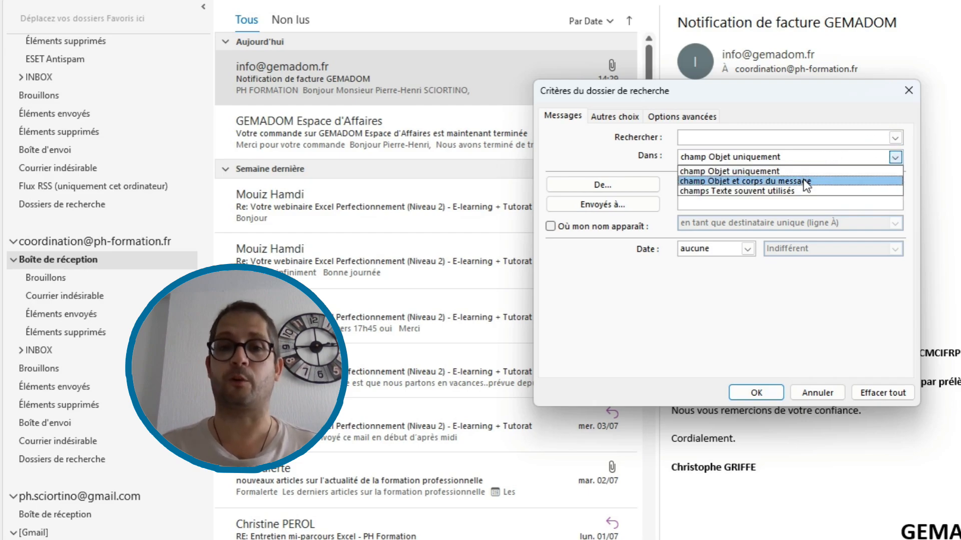
left_click(658, 316)
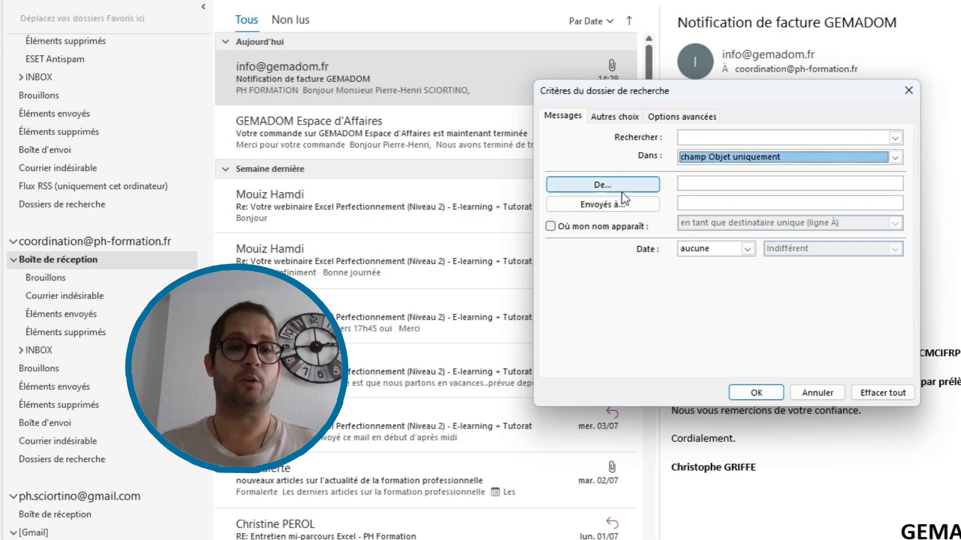
left_click(629, 120)
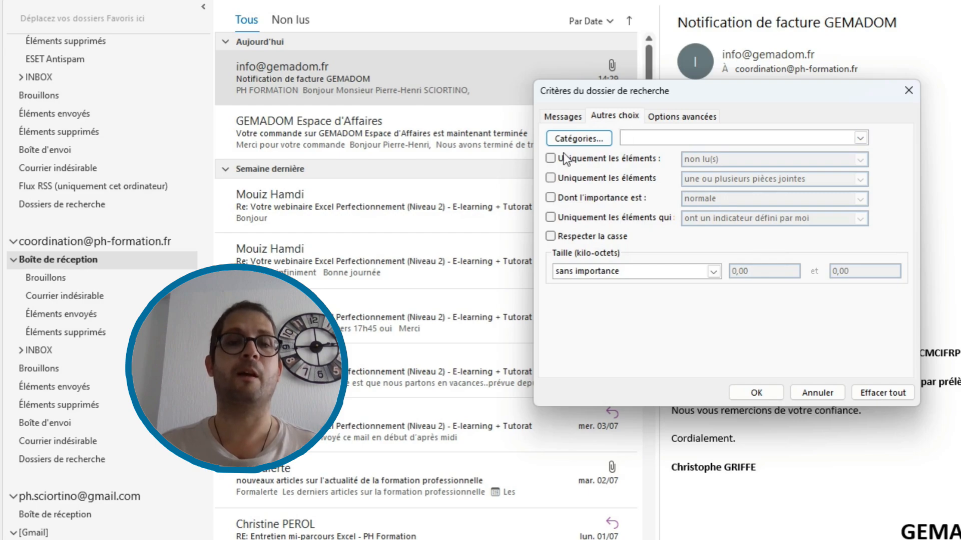
left_click(658, 118)
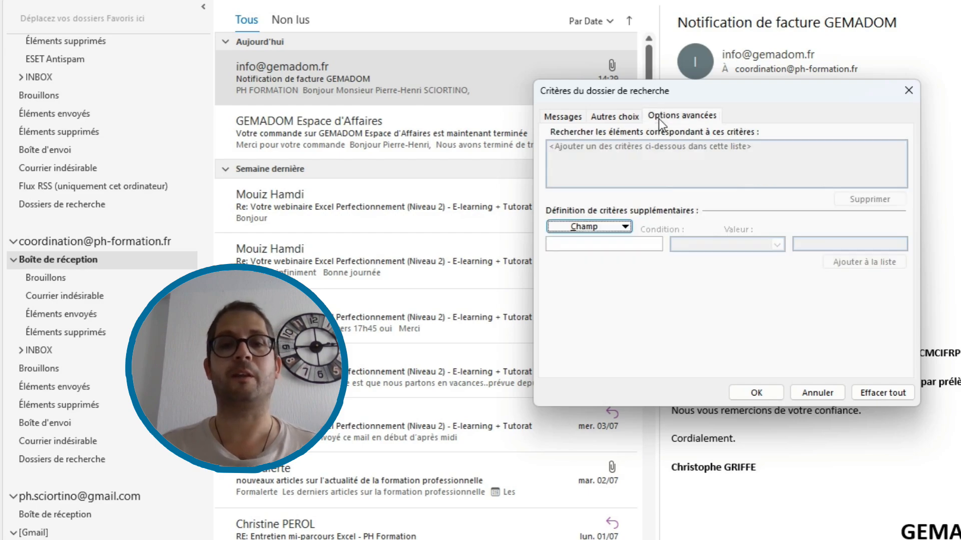
left_click(551, 119)
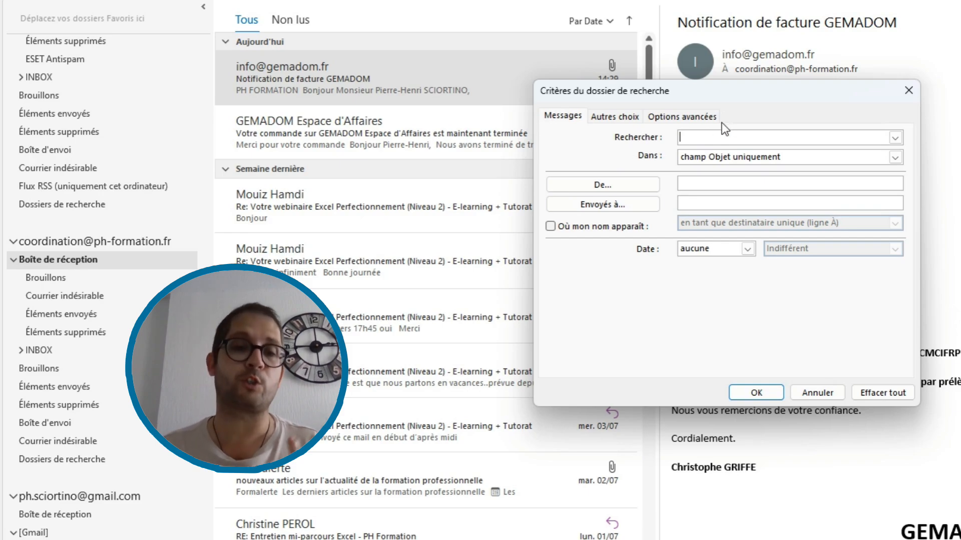
type("facture")
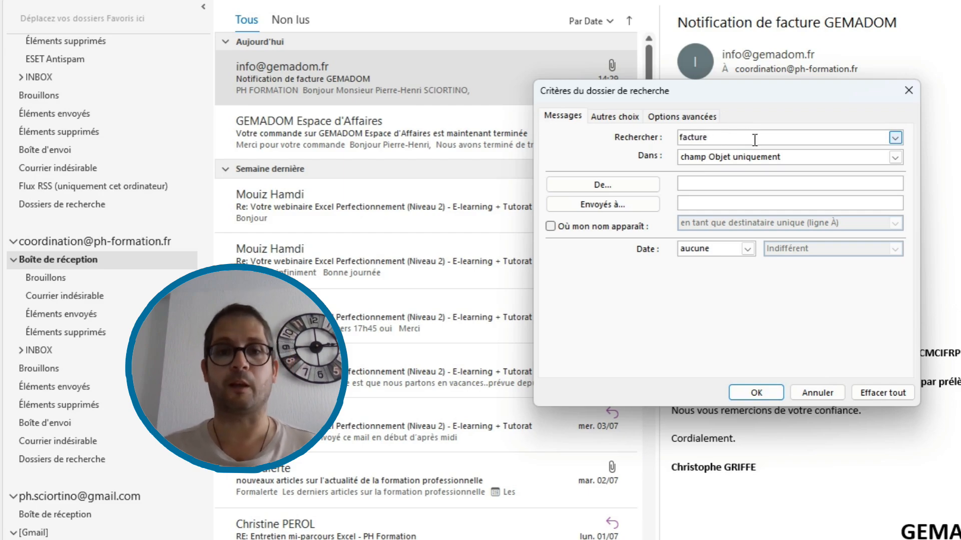
left_click(731, 159)
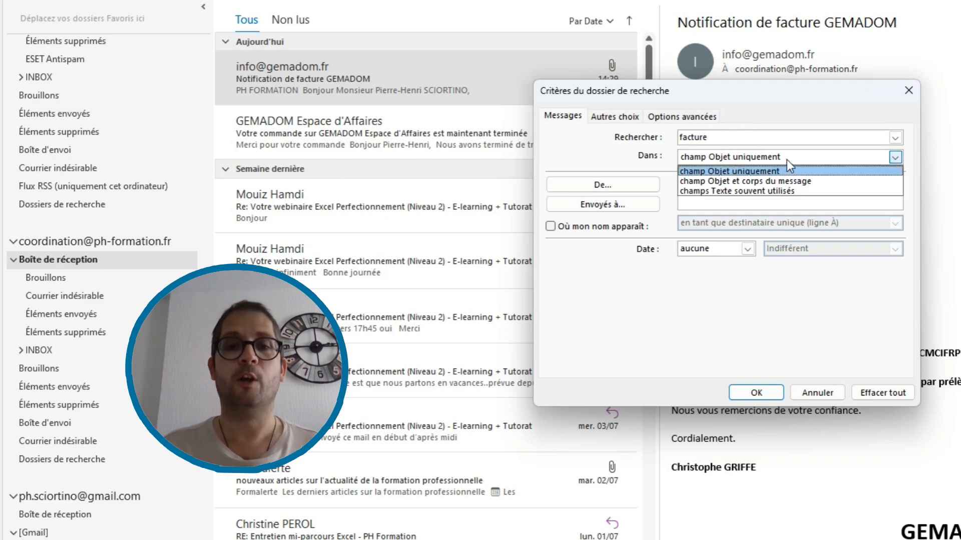
left_click(762, 181)
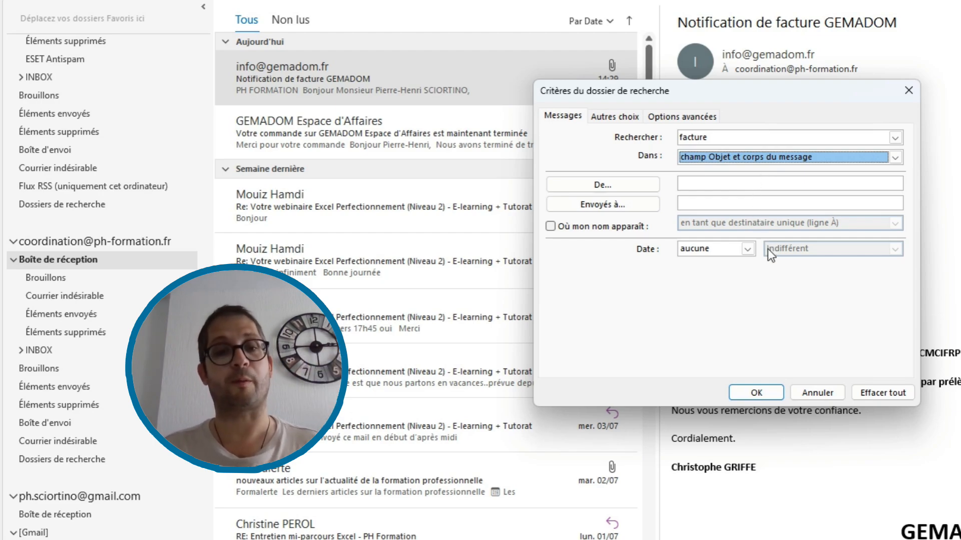
left_click(756, 392)
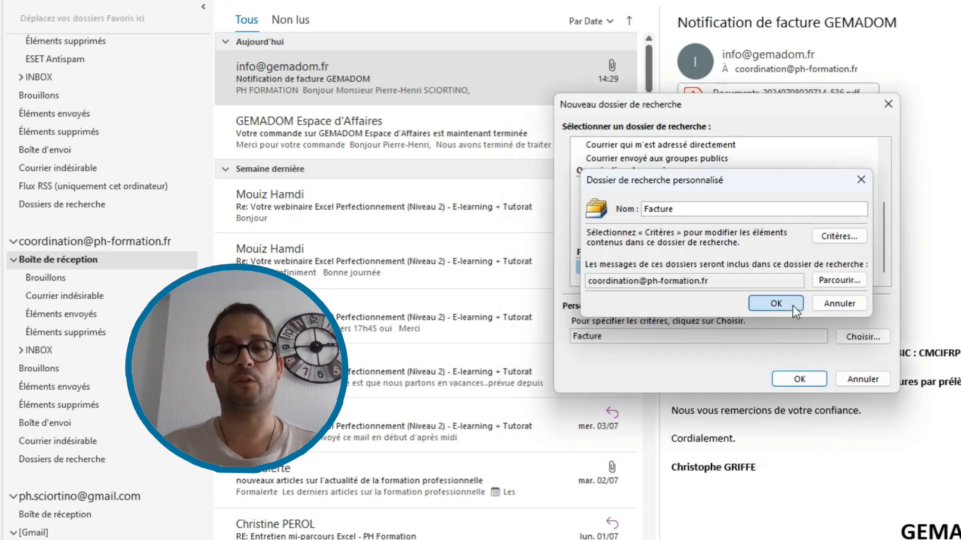
Confirm and create the Facture search folder, then browse the invoice email it lists.
left_click(791, 304)
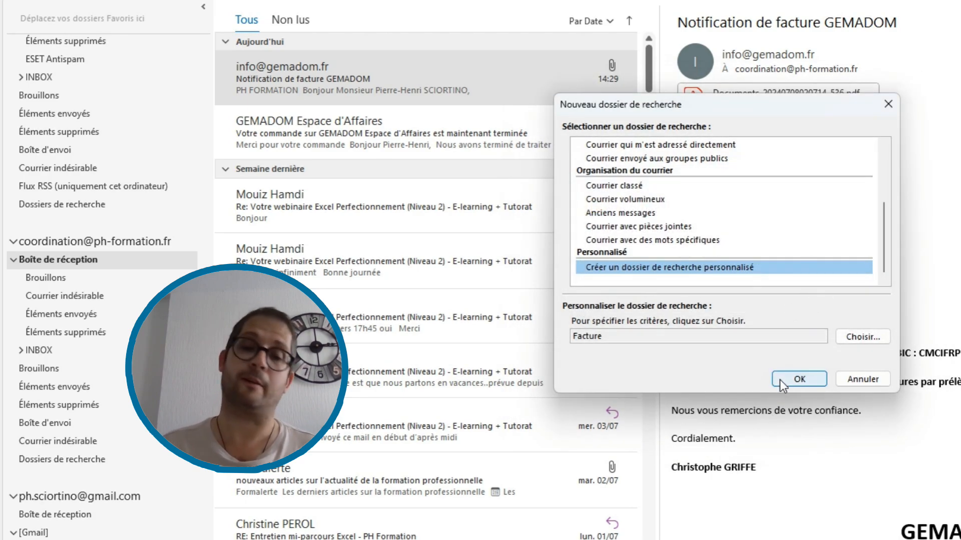
left_click(799, 379)
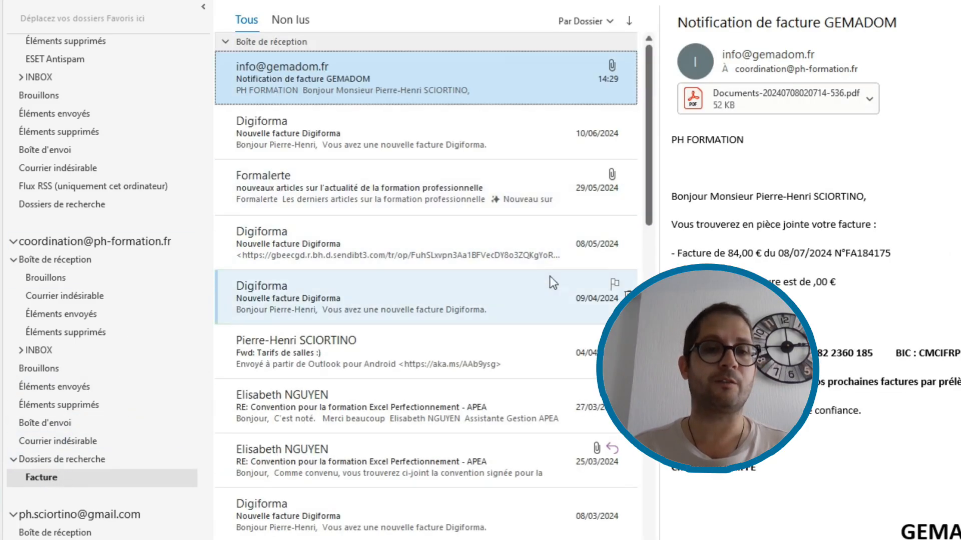
scroll(546, 315, "down", 10)
scroll(544, 322, "down", 3)
scroll(541, 312, "up", 6)
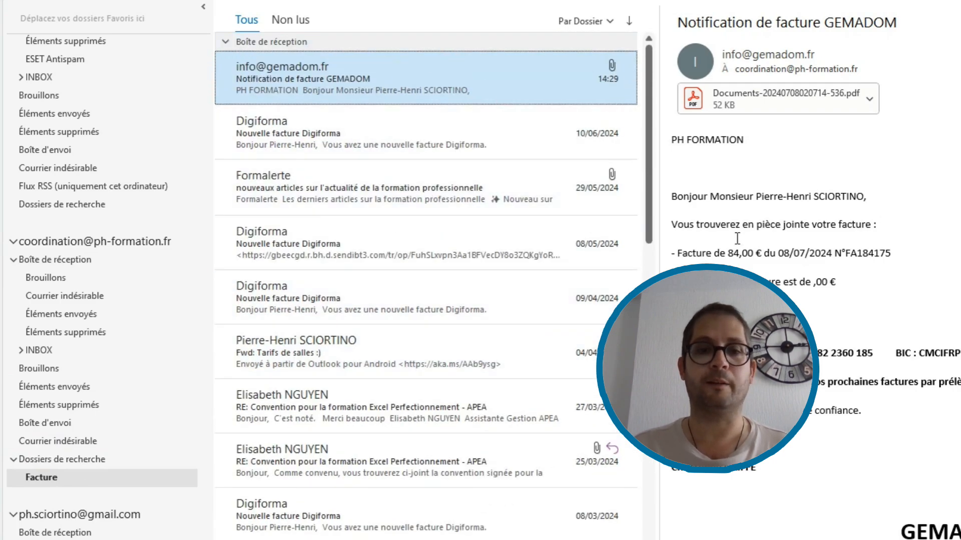
left_click_drag(677, 222, 904, 223)
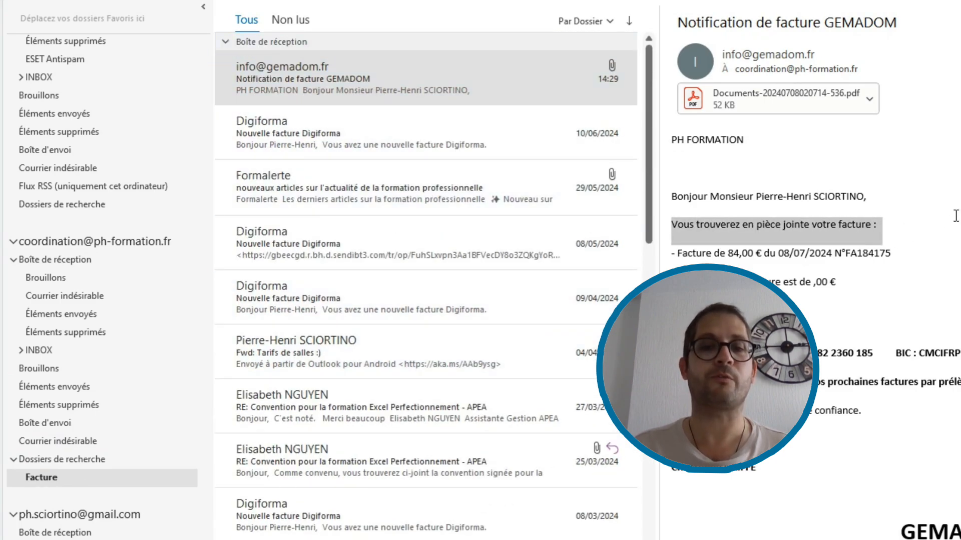
left_click(904, 222)
scroll(457, 247, "down", 1)
Open the Digiforma invoice message from 10/06/2024 and scroll through it.
left_click(352, 120)
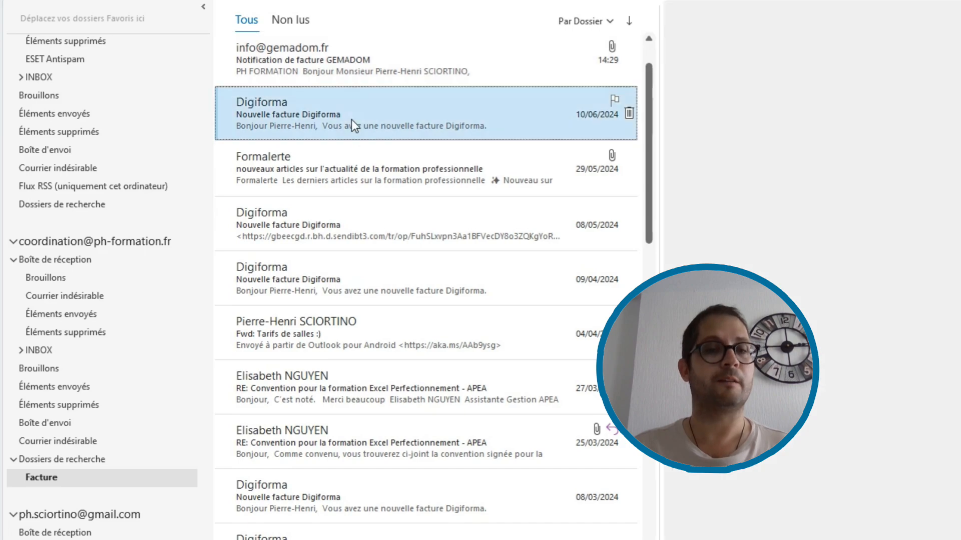
scroll(382, 179, "up", 1)
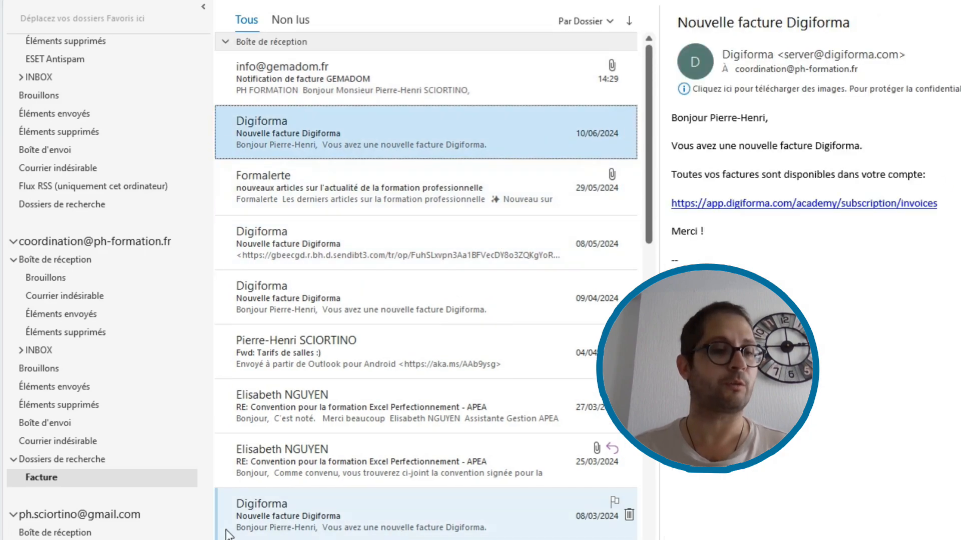
scroll(438, 408, "down", 3)
scroll(428, 409, "down", 5)
scroll(428, 405, "up", 4)
scroll(431, 393, "down", 4)
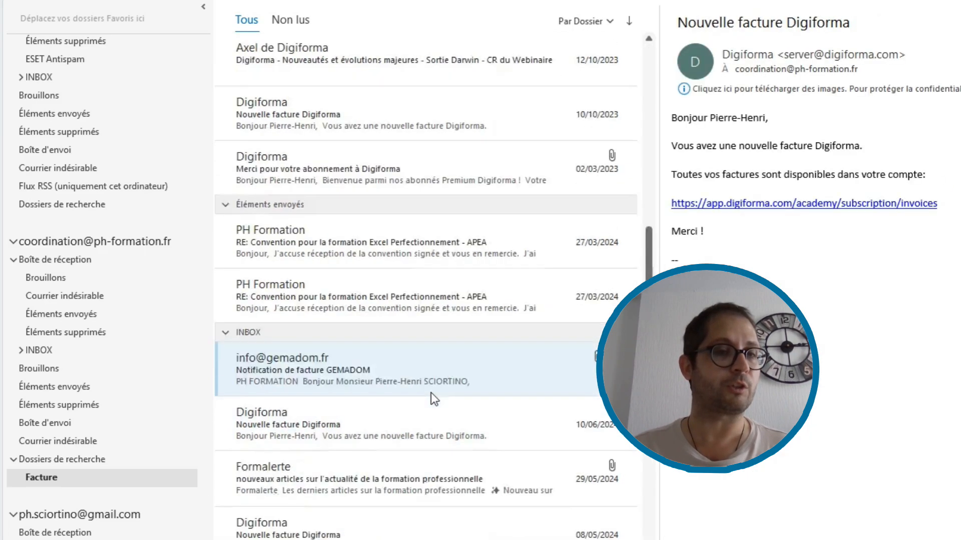
scroll(490, 390, "up", 5)
scroll(490, 393, "up", 3)
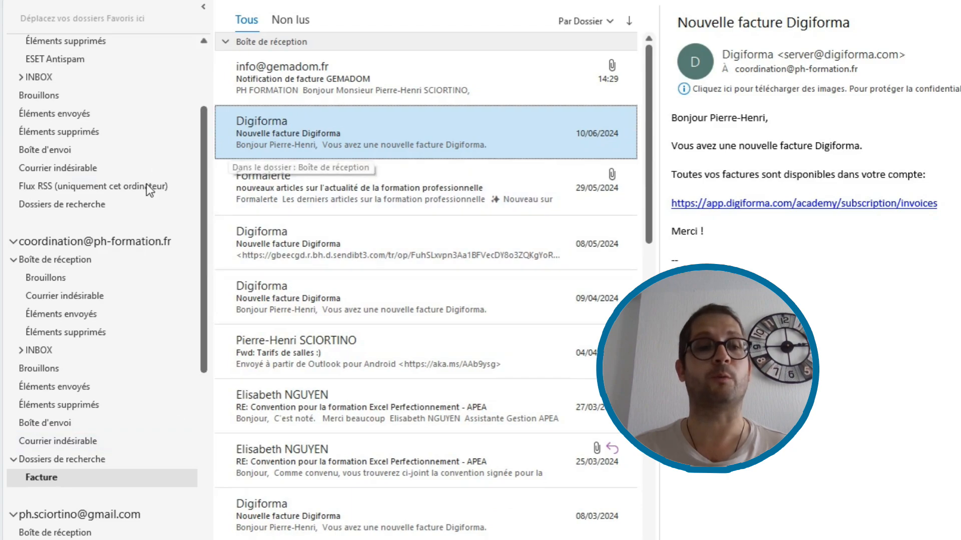
Switch between the coordination inbox and the Facture search folder to compare their messages.
left_click(94, 262)
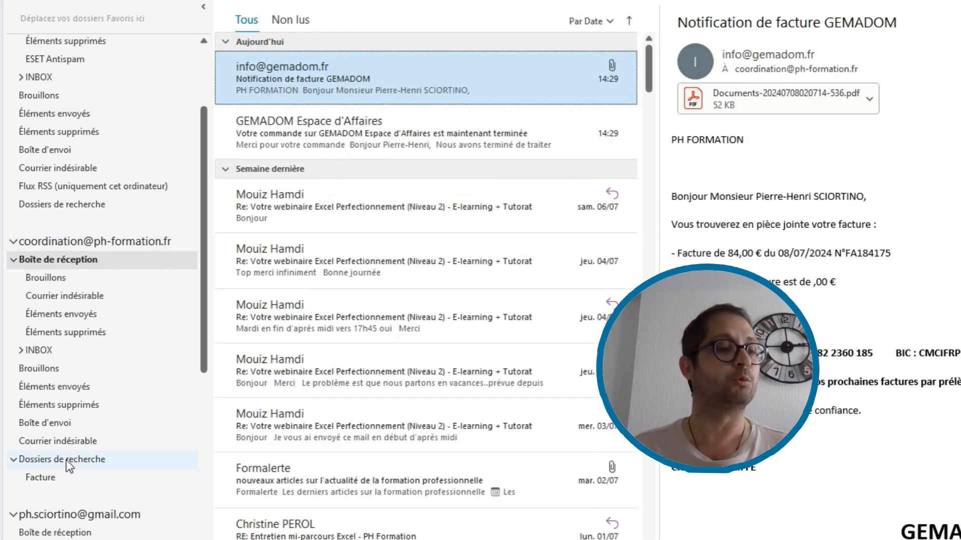
left_click(49, 476)
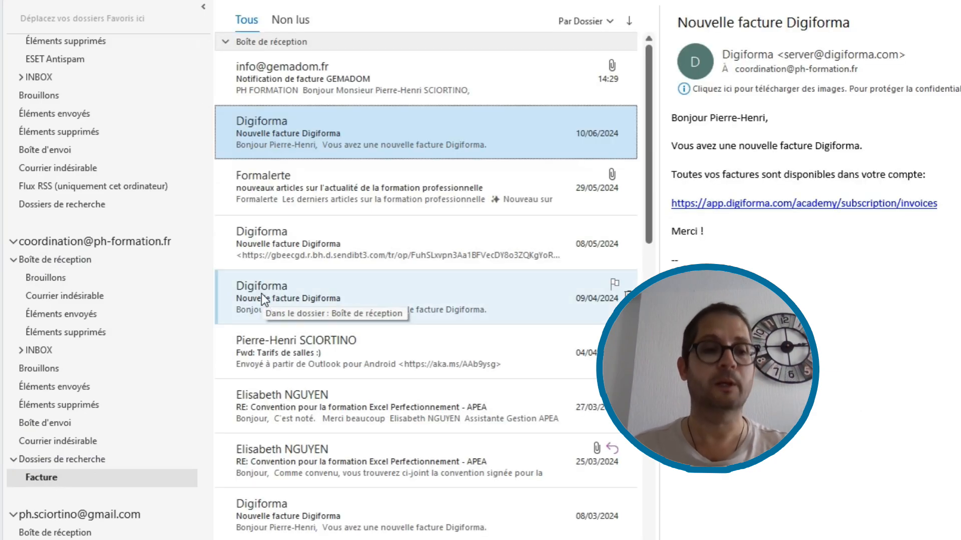
left_click(99, 260)
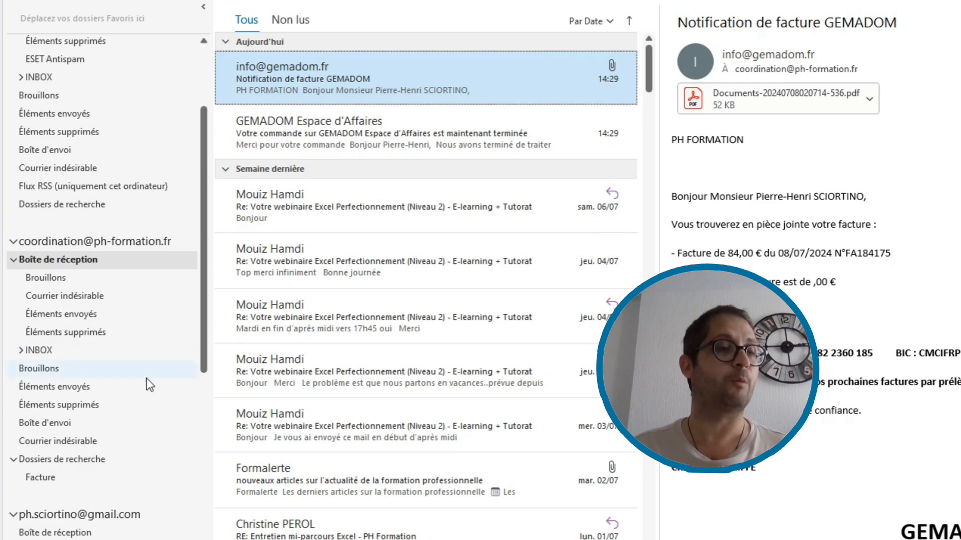
scroll(115, 234, "up", 3)
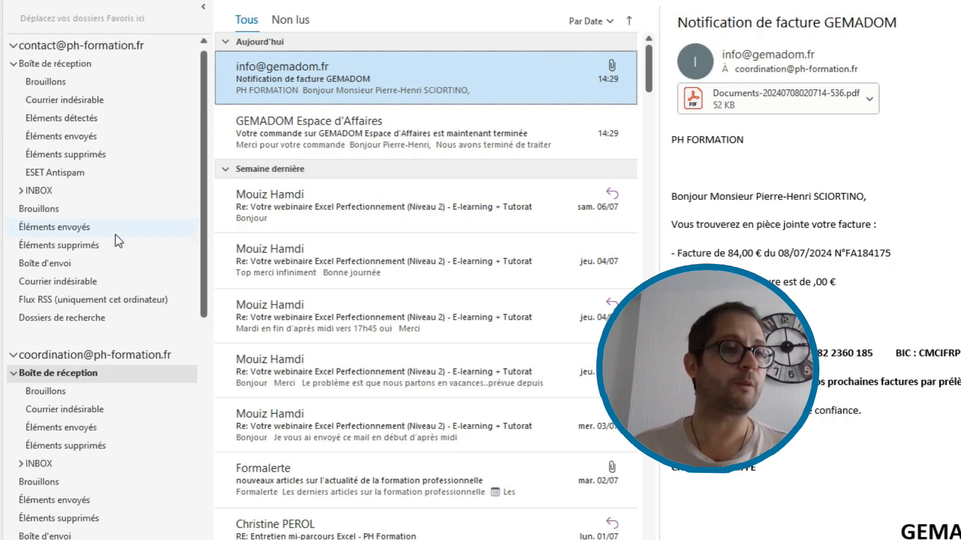
scroll(125, 256, "down", 2)
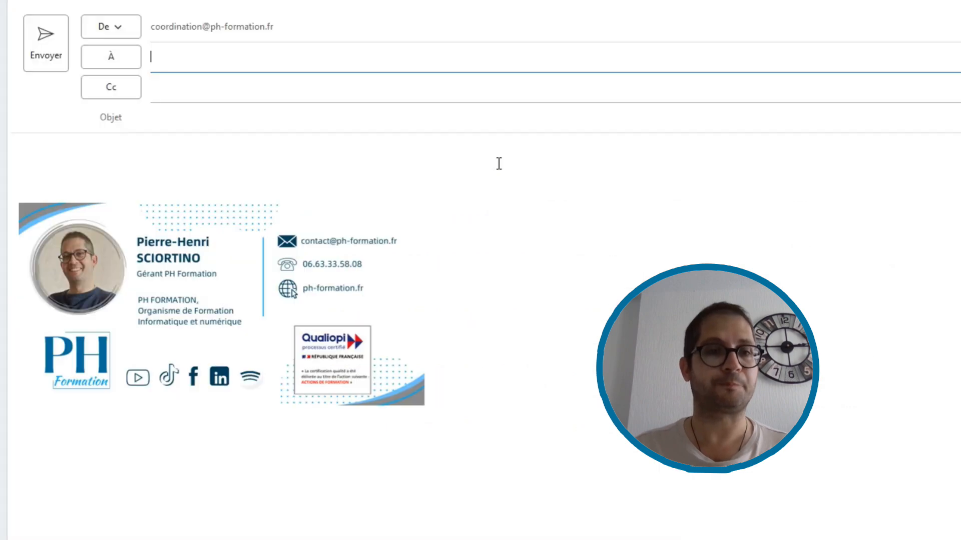
Address the email from the contact account to the coordination account, with subject 'PJ'.
left_click(129, 35)
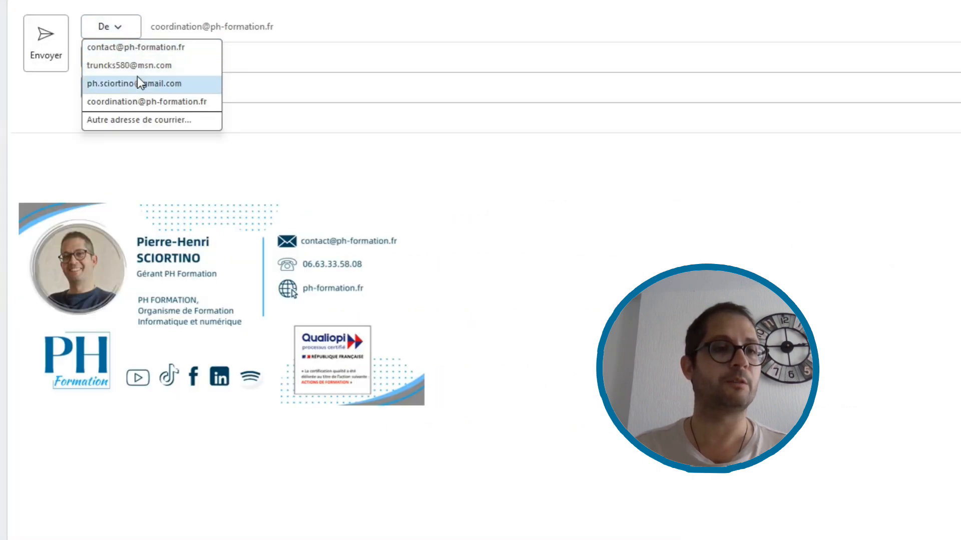
left_click(141, 53)
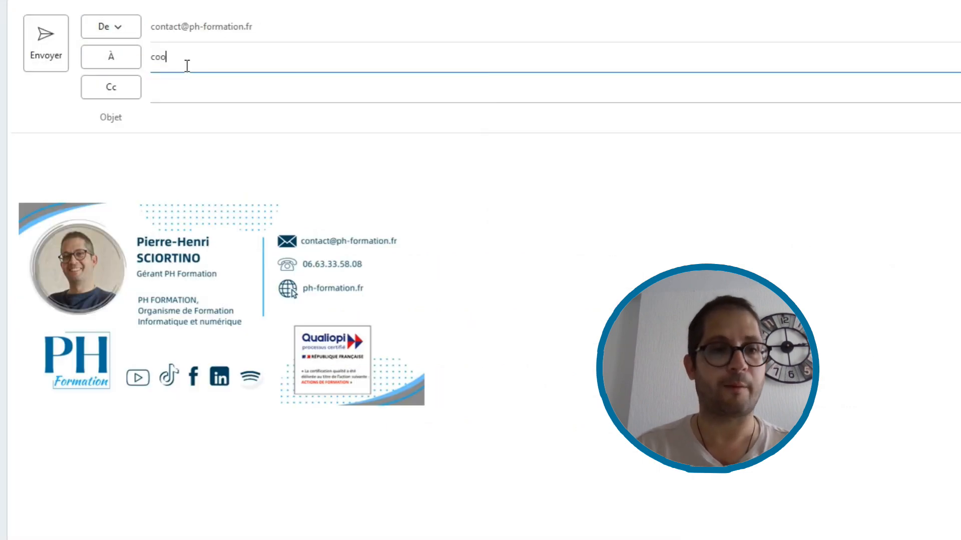
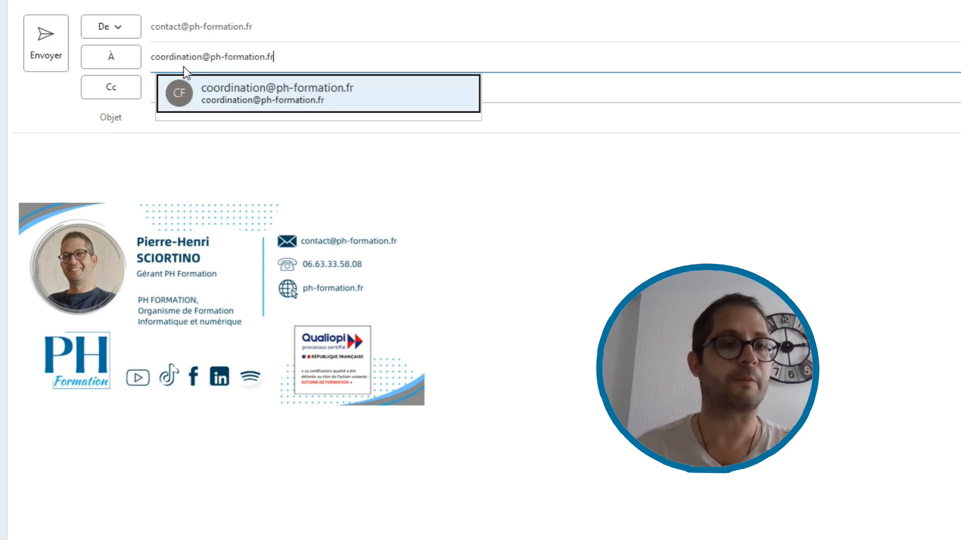
left_click(245, 94)
left_click(195, 117)
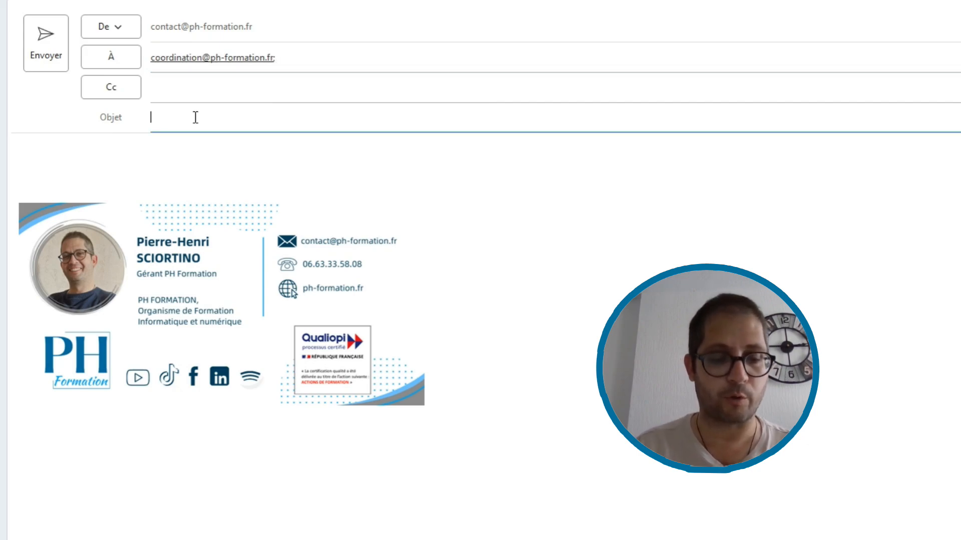
type("PJ")
Write the body 'Veuillez trouver ci-joint la FACTURE du mois' followed by lines Merci, Bisous, Salut, Adieu.
left_click(135, 155)
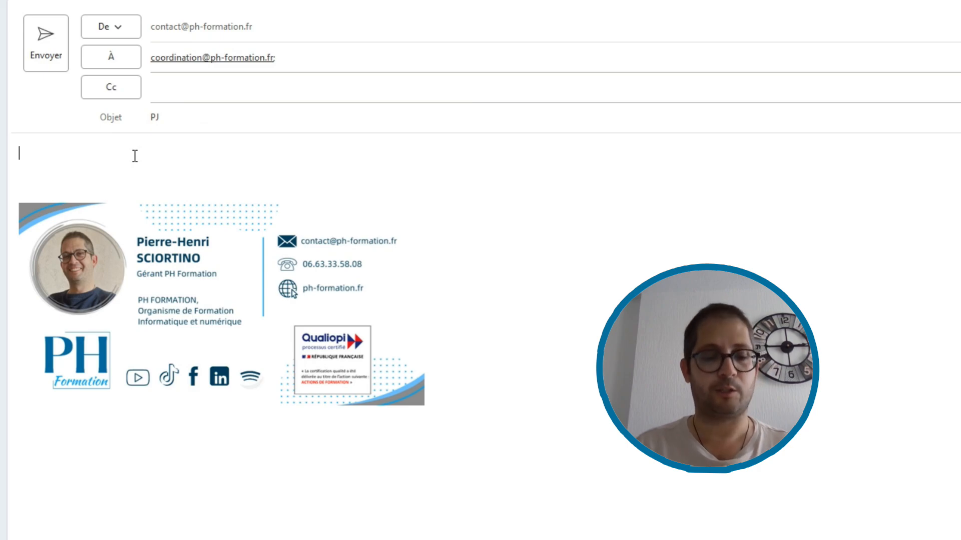
type("Veuillez trouv")
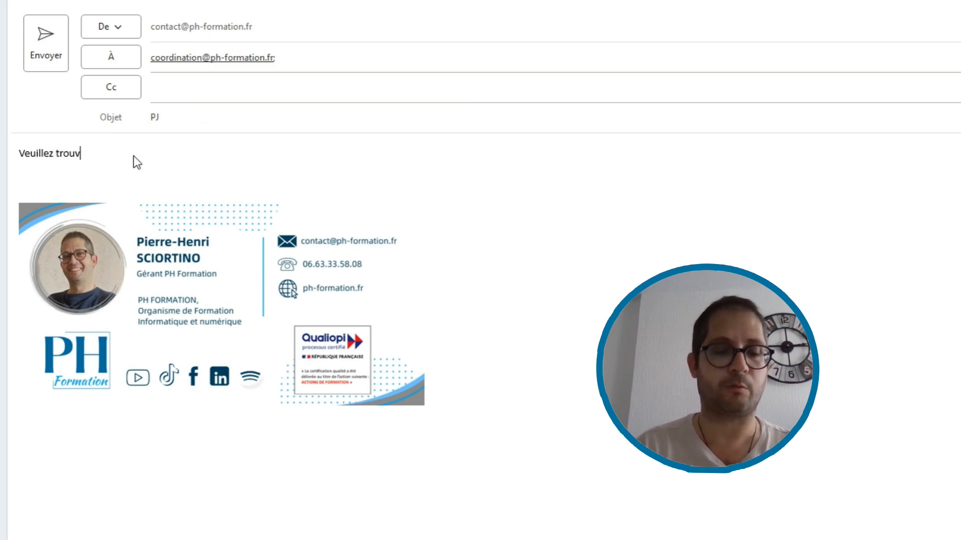
type("er ci-joint la")
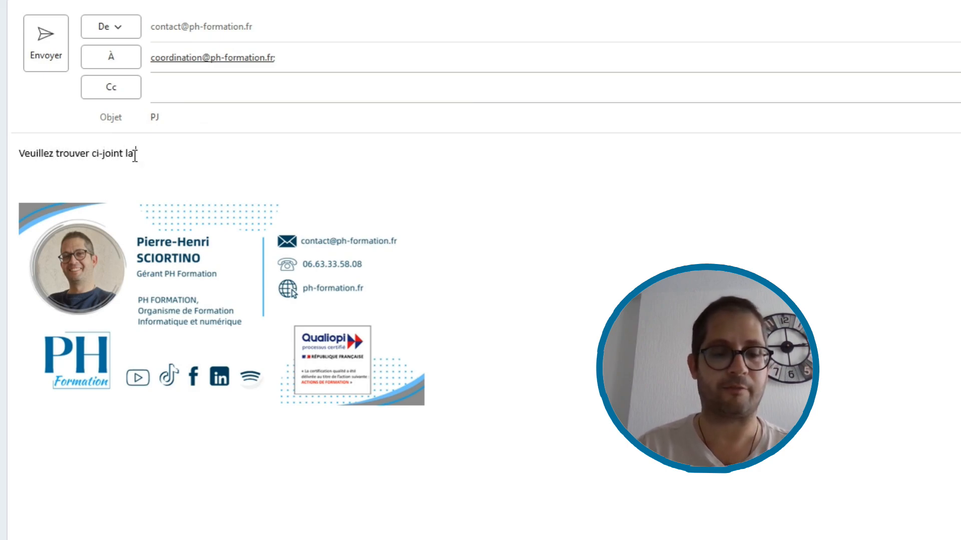
type(" FACTURE ")
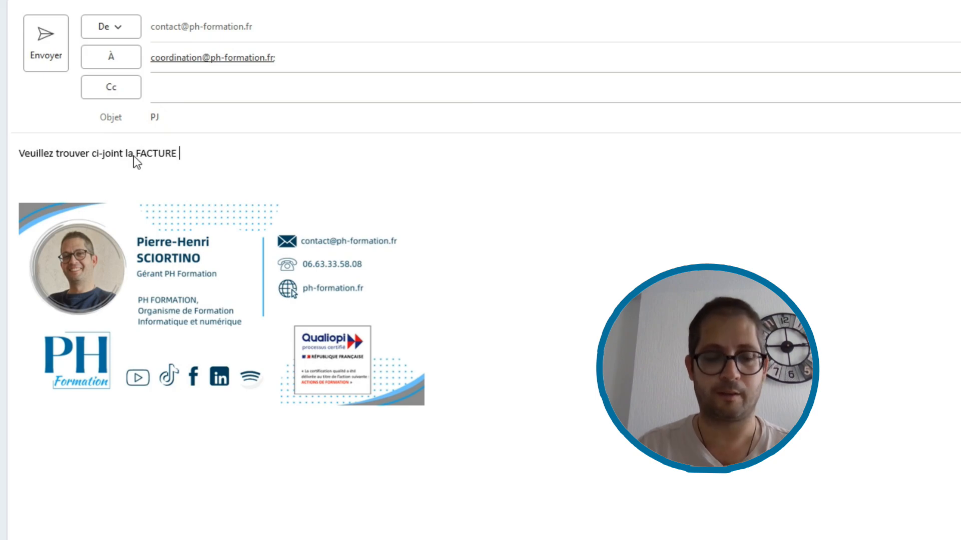
type("du mois")
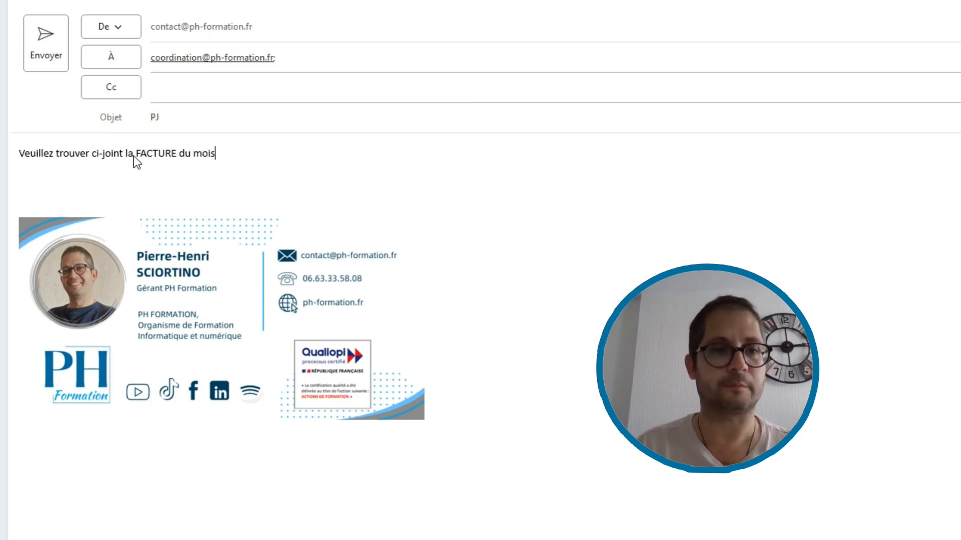
key("Return")
key("Return")
type("Merci")
key("Return")
key("Return")
type("B")
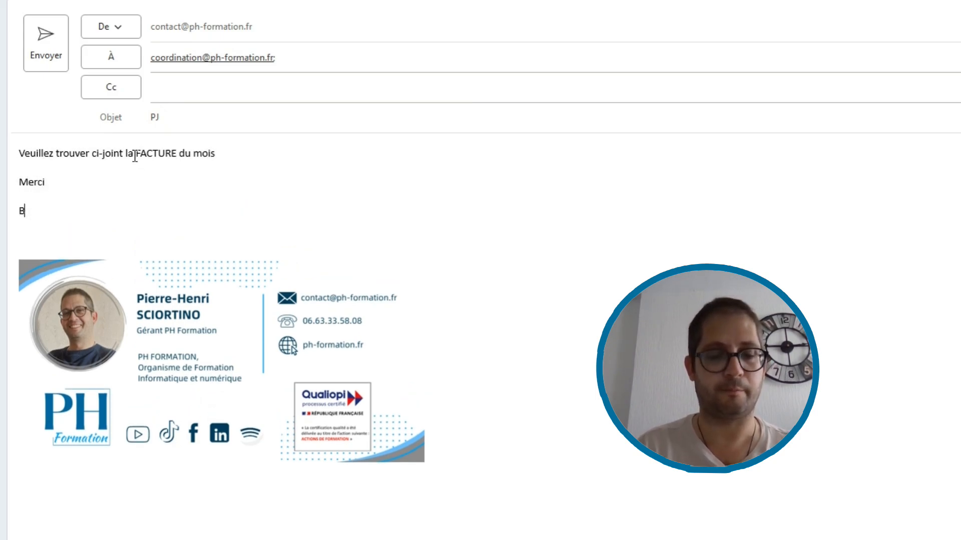
type("isous")
key("Return")
type("Salu")
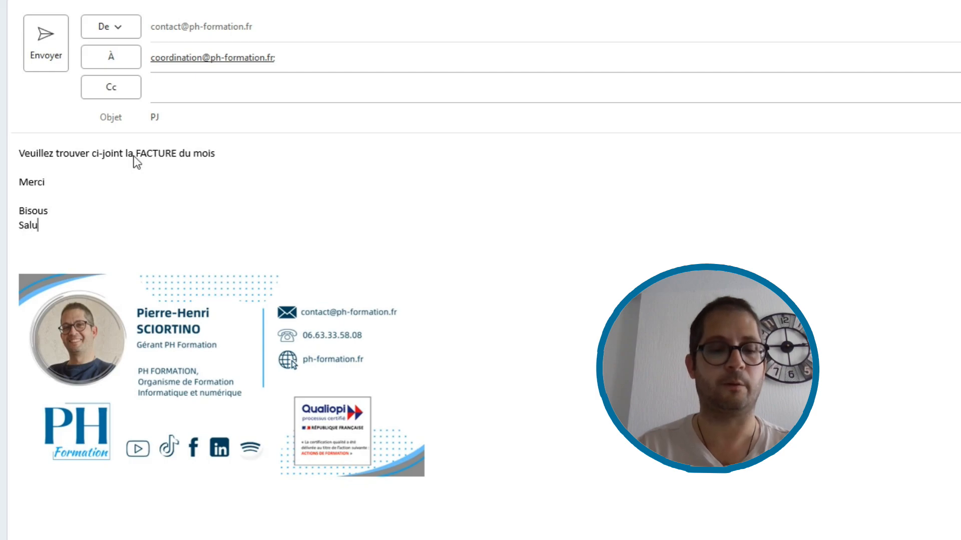
type("t")
key("Return")
type("Adieu")
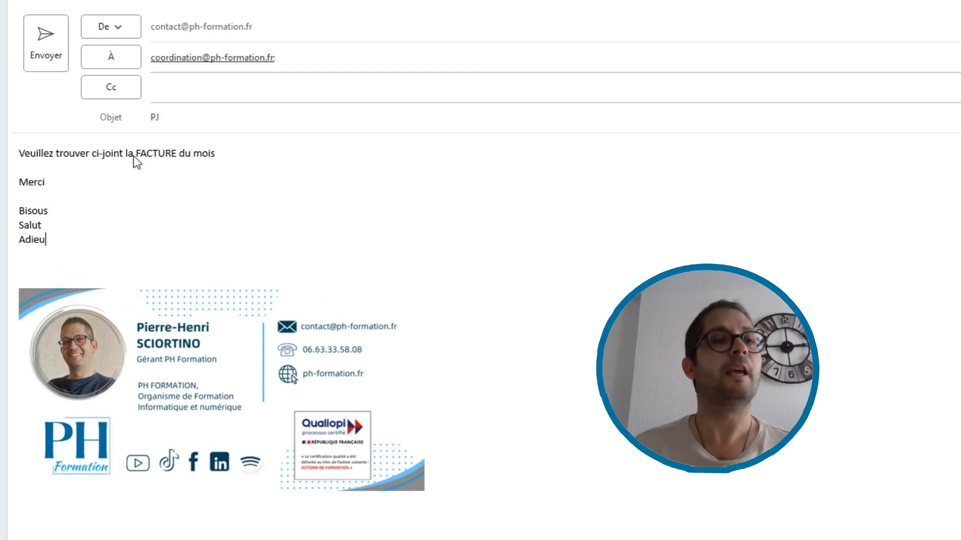
Send the PJ test email and look for it in Courrier indésirable and the coordination inbox.
left_click(48, 41)
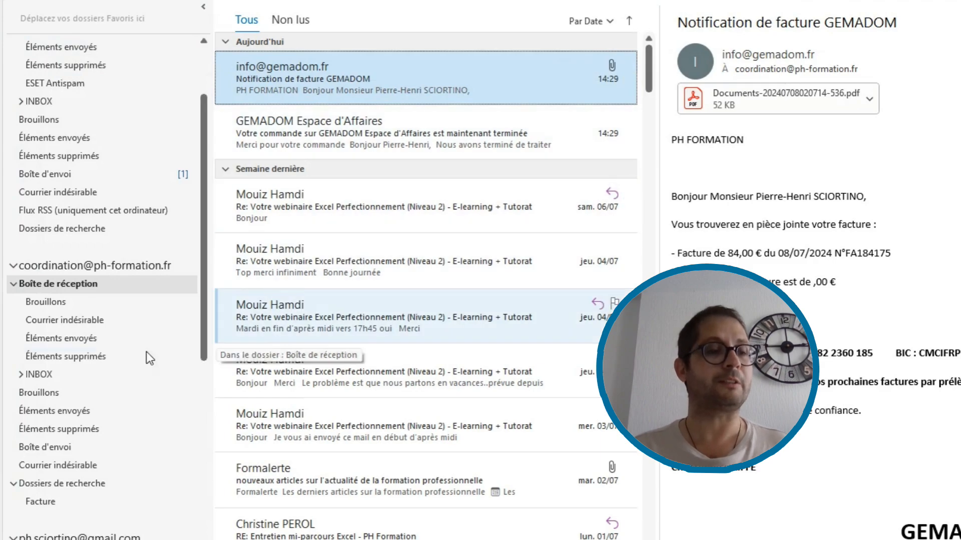
left_click(69, 319)
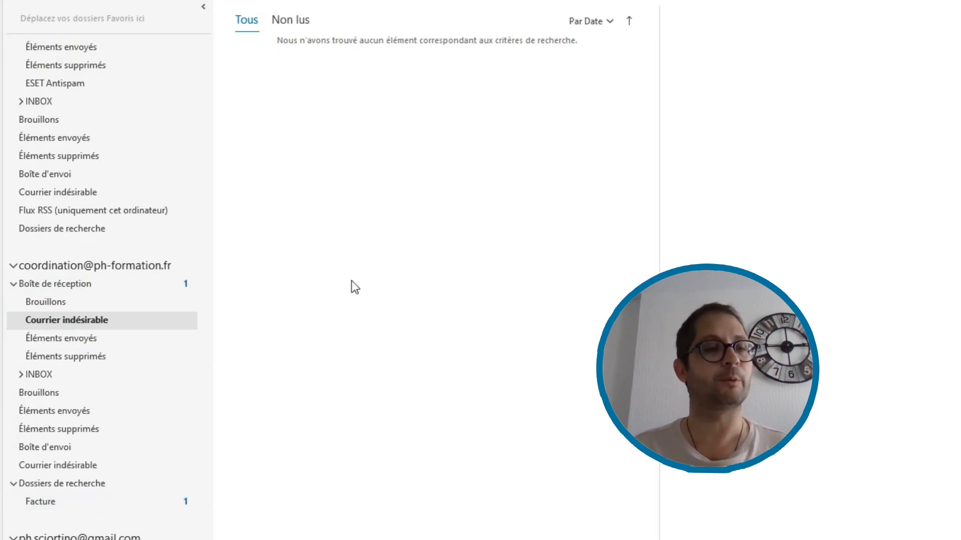
left_click(150, 288)
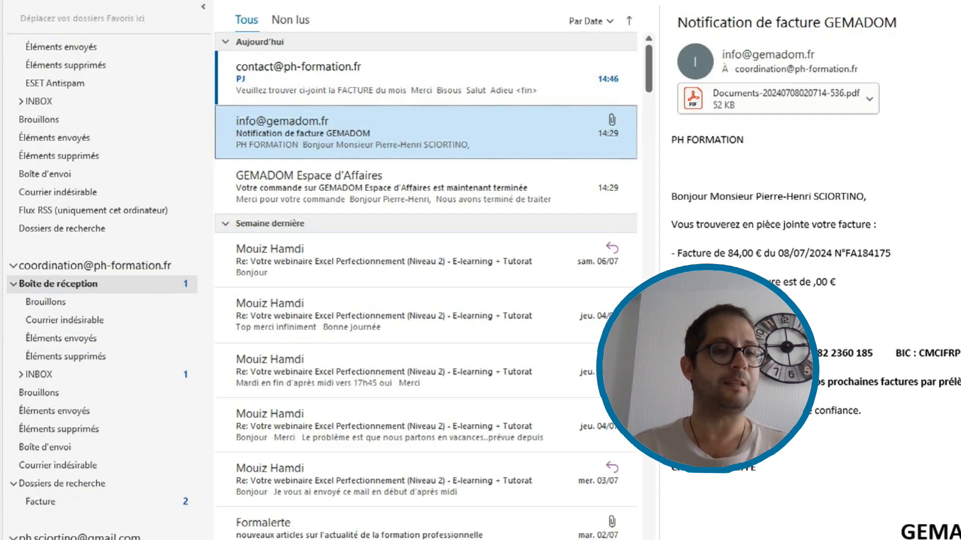
Verify the PJ email shows in both the Facture search folder and the coordination inbox.
left_click(113, 510)
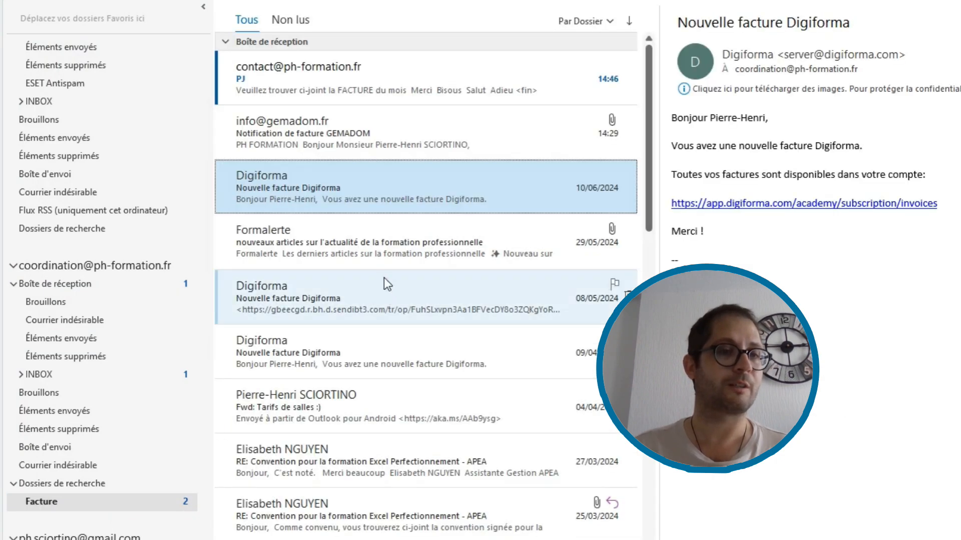
left_click(314, 72)
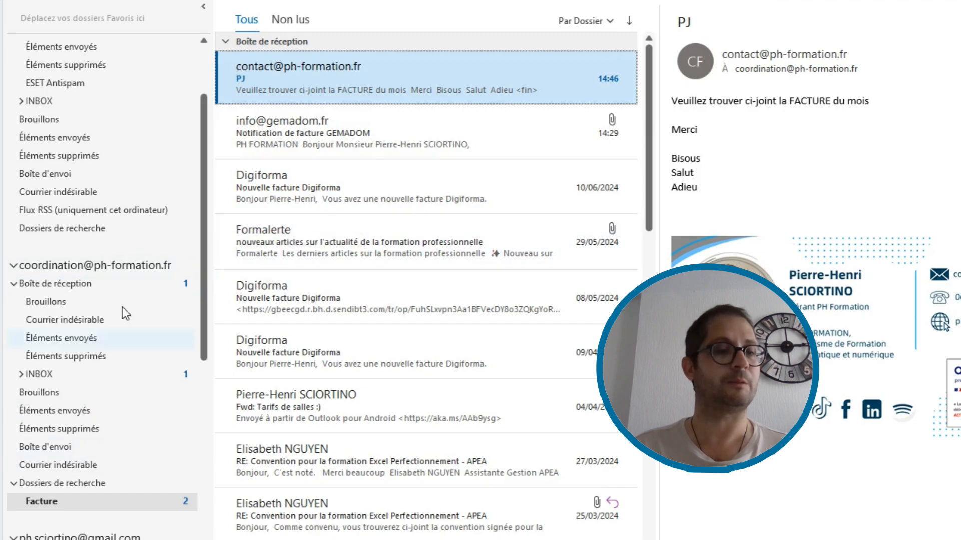
left_click(124, 283)
left_click(308, 85)
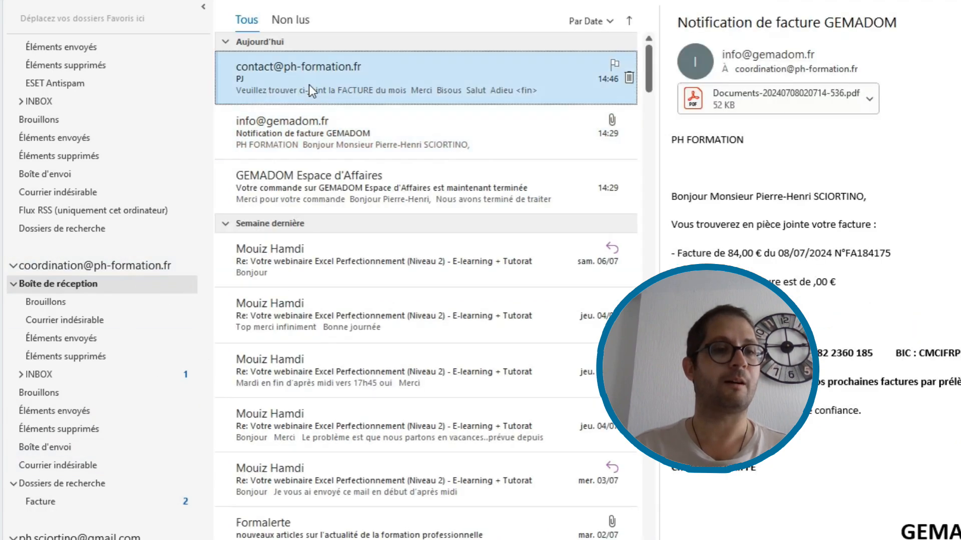
left_click(64, 496)
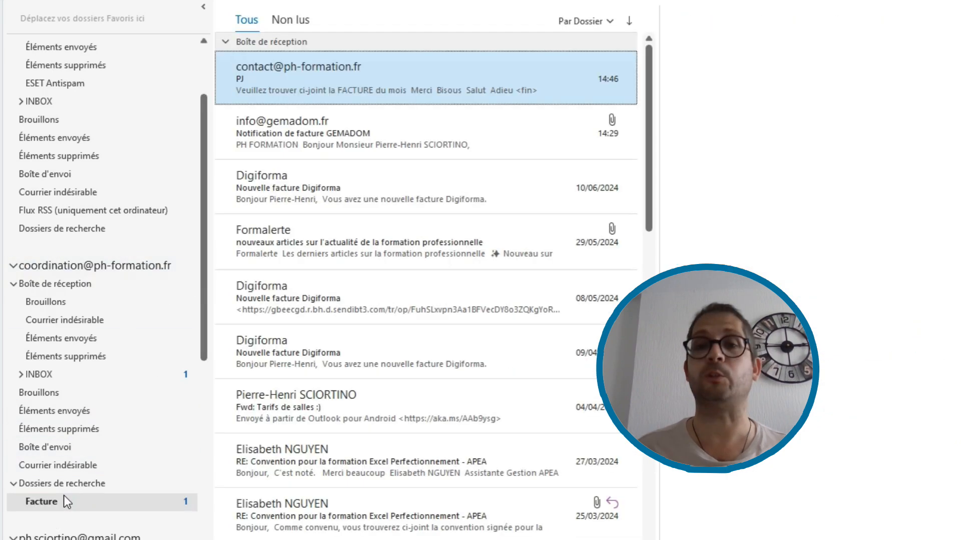